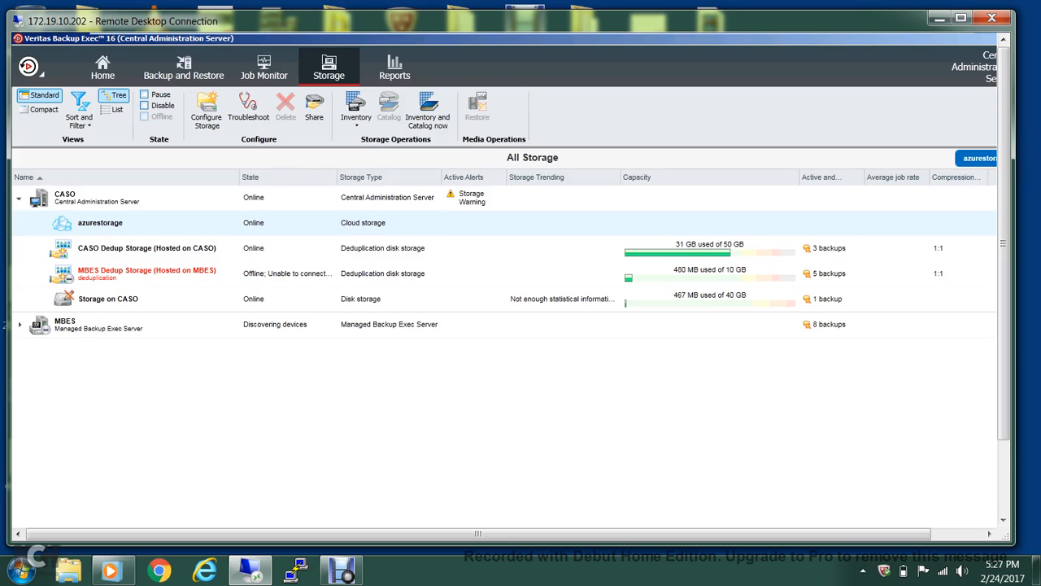
From the servers list, start a Back Up to Disk job for the DC server.
left_click(184, 69)
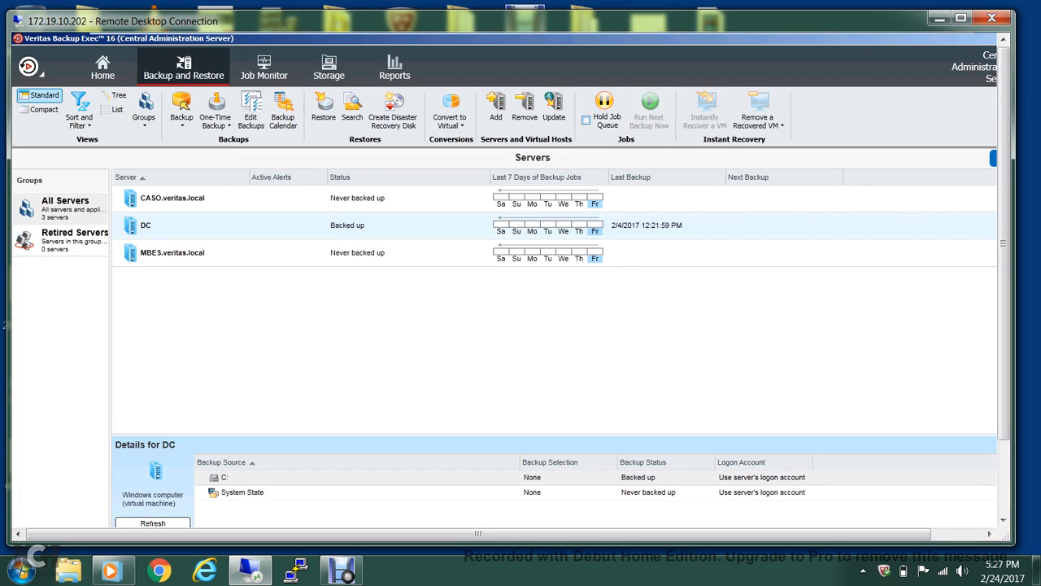
right_click(217, 233)
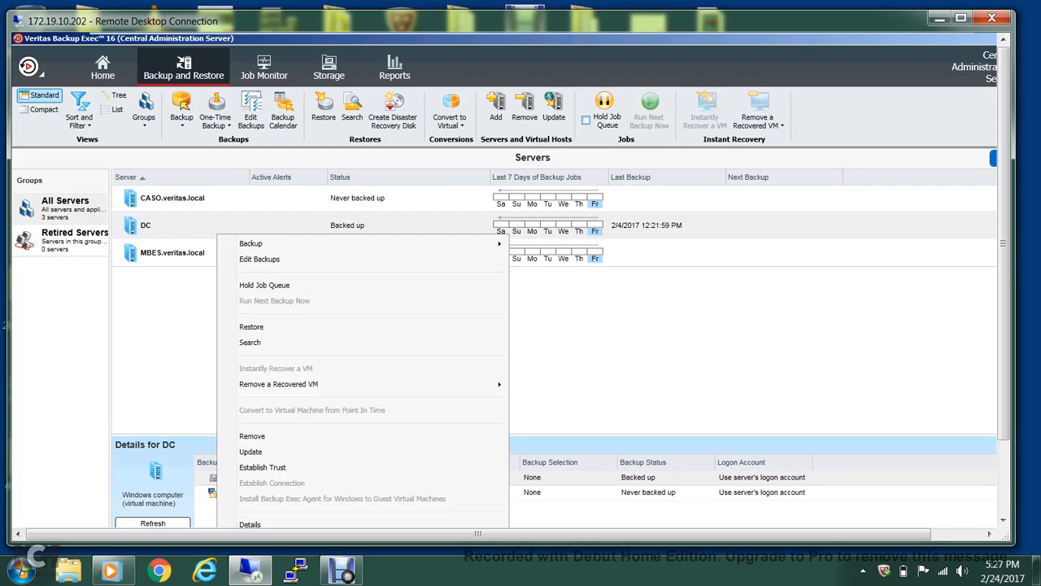
mouse_move(252, 243)
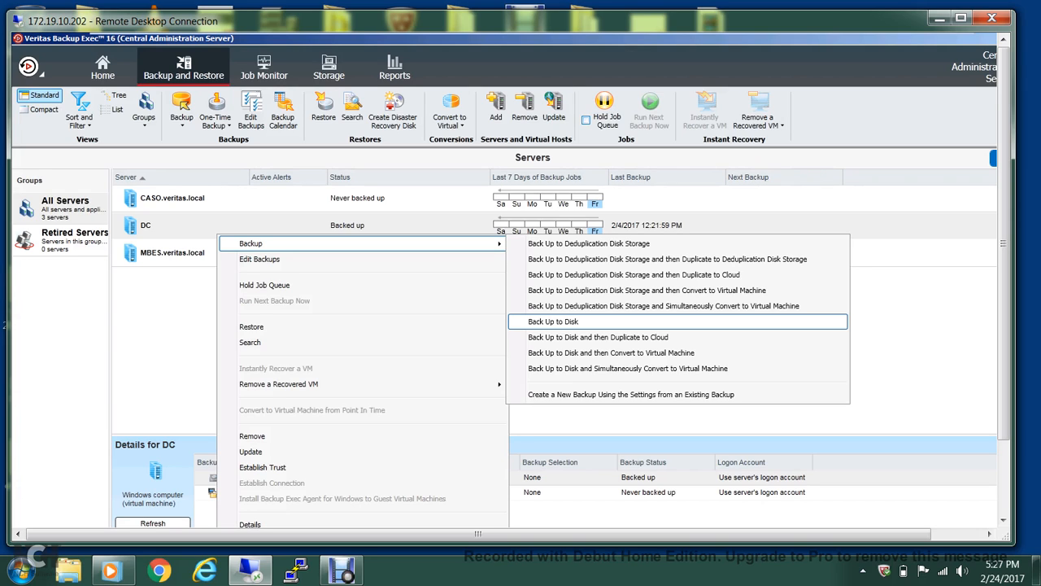
left_click(553, 321)
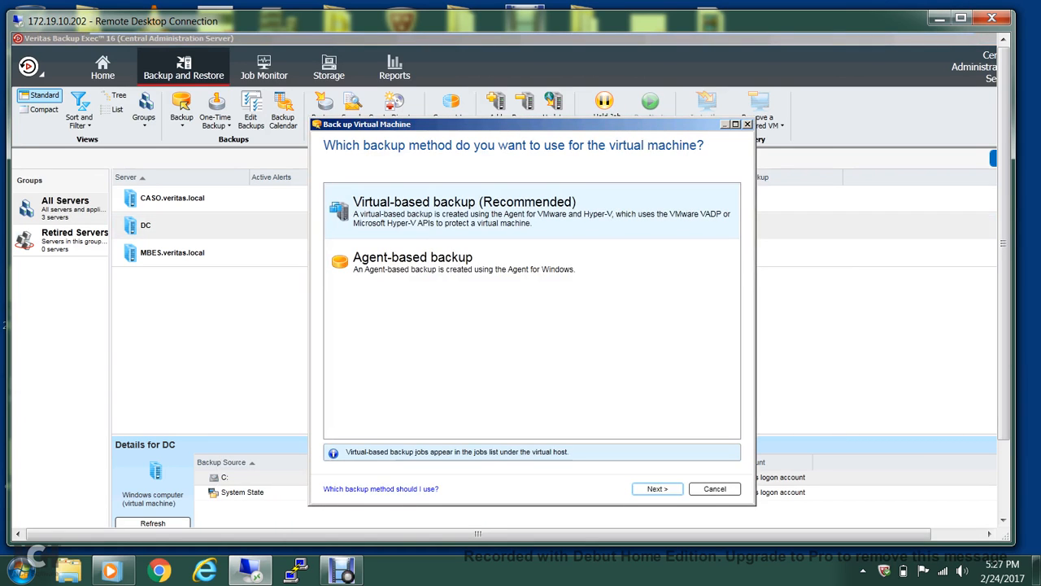
Choose agent-based backup, name the definition 'B/up to cloud test', and test DC's credentials.
left_click(463, 262)
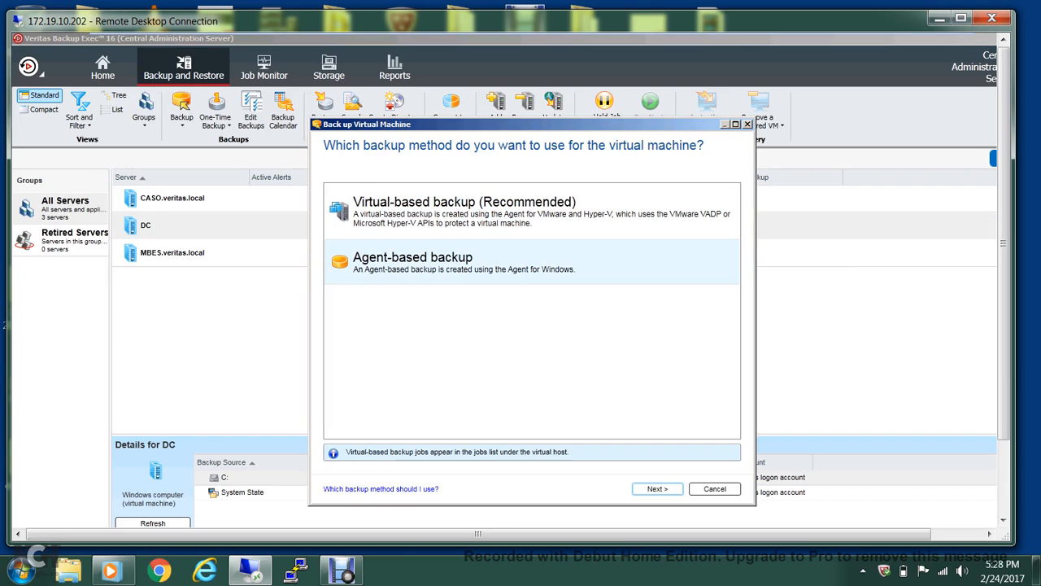
left_click(658, 489)
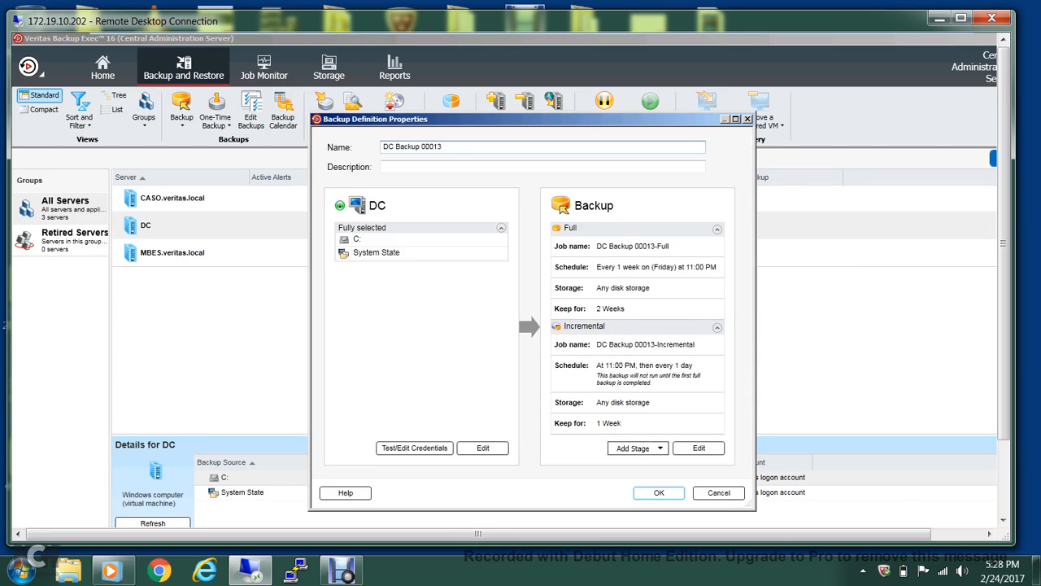
key("BackSpace")
key("BackSpace")
key("BackSpace")
key("BackSpace")
key("BackSpace")
key("BackSpace")
key("BackSpace")
key("BackSpace")
key("BackSpace")
key("BackSpace")
key("BackSpace")
key("BackSpace")
key("BackSpace")
key("BackSpace")
key("BackSpace")
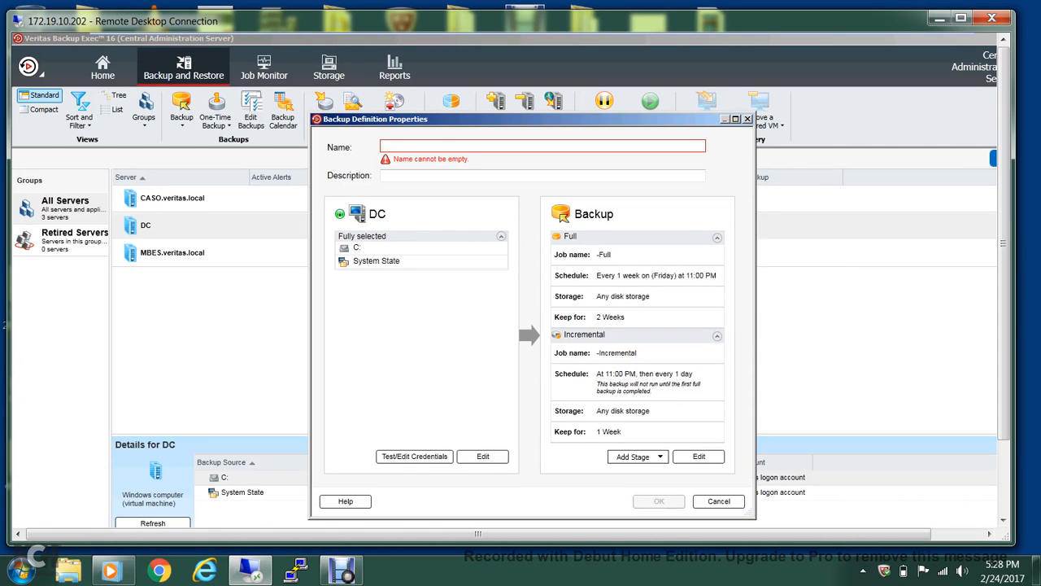
type("B/u")
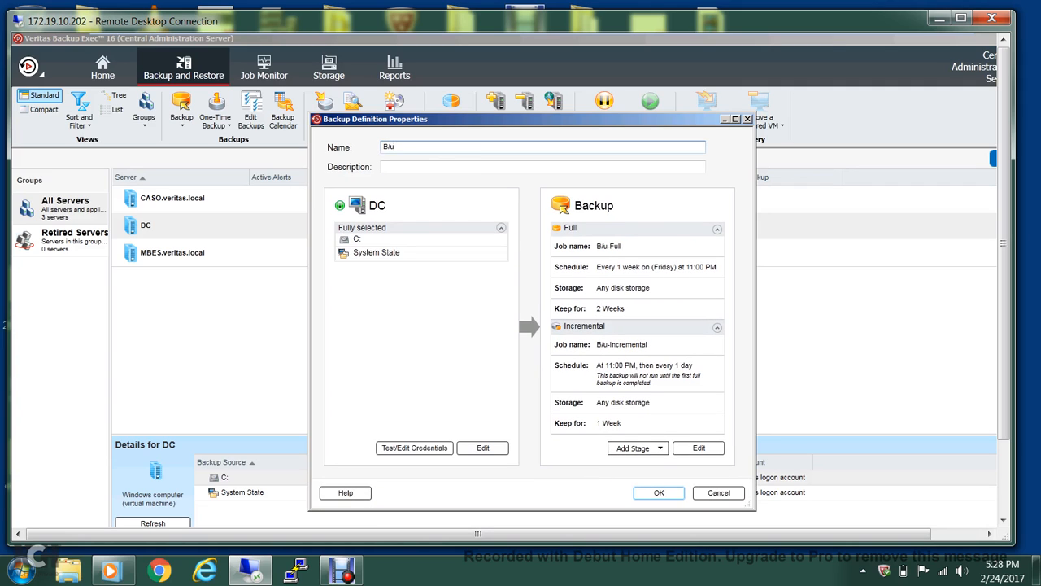
type("p to cl")
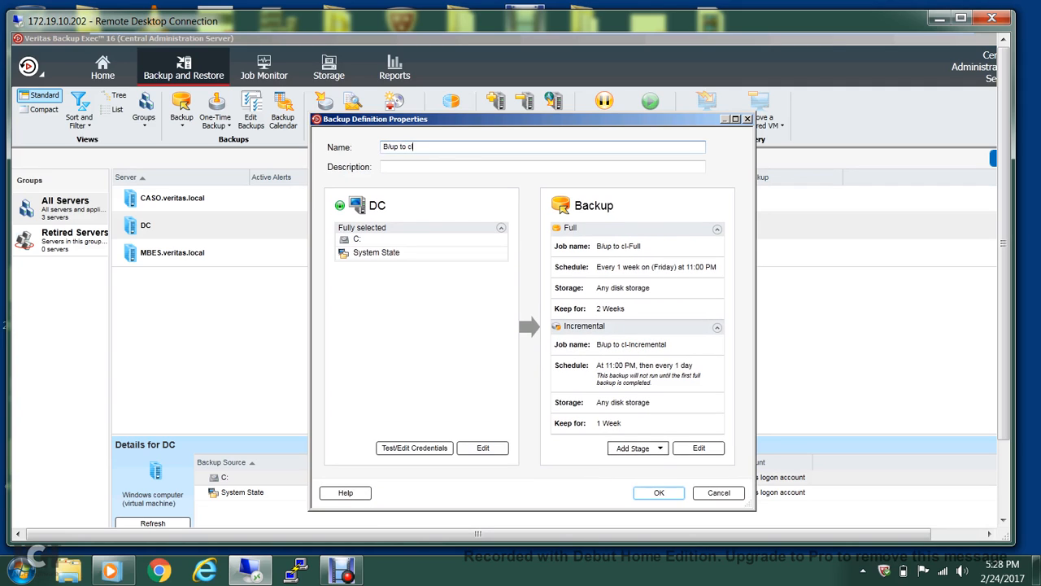
type("oud test")
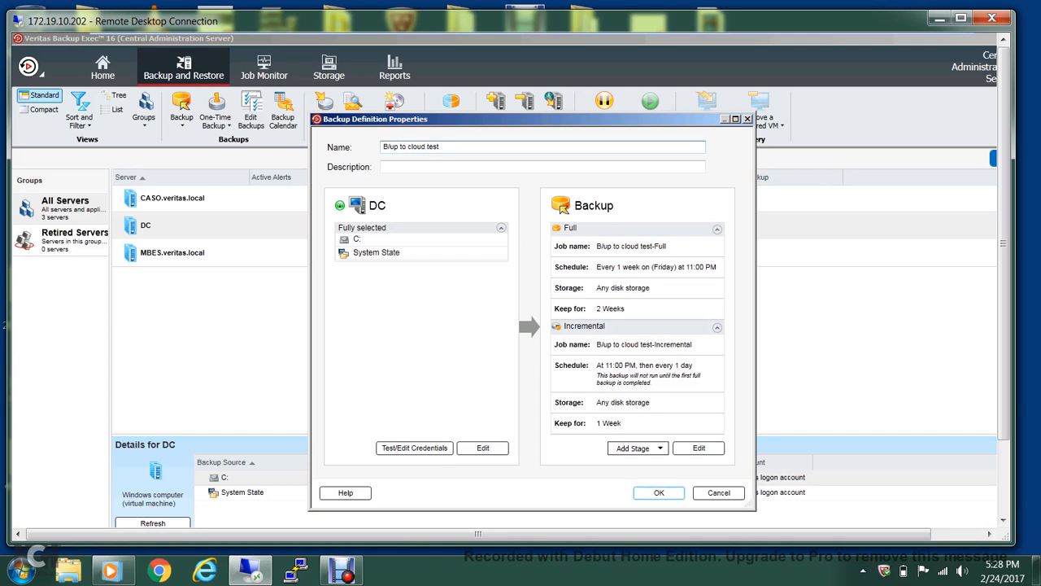
left_click(414, 447)
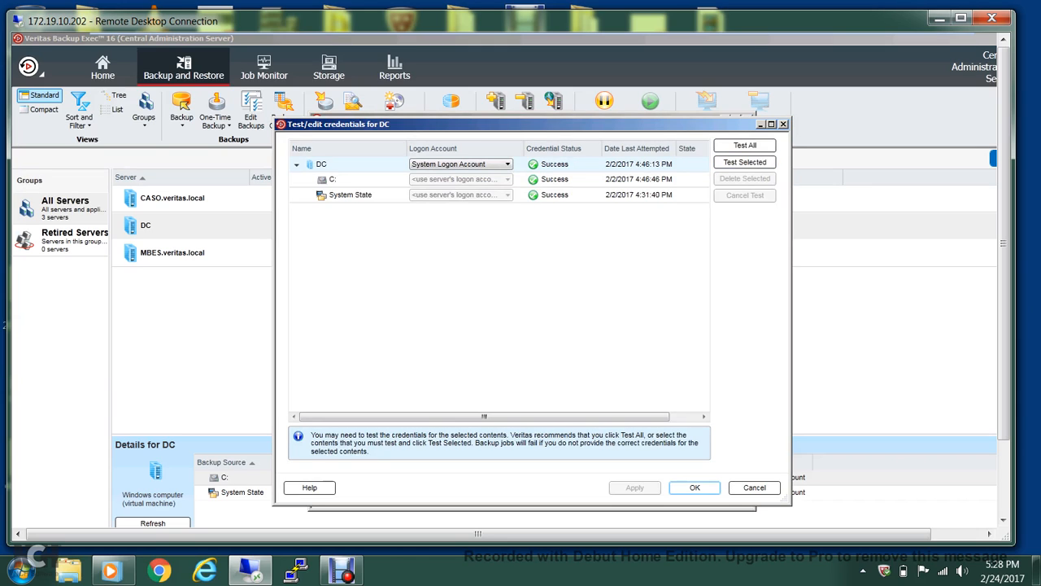
Accept the successful credentials check and open DC's backup selections for editing.
left_click(695, 487)
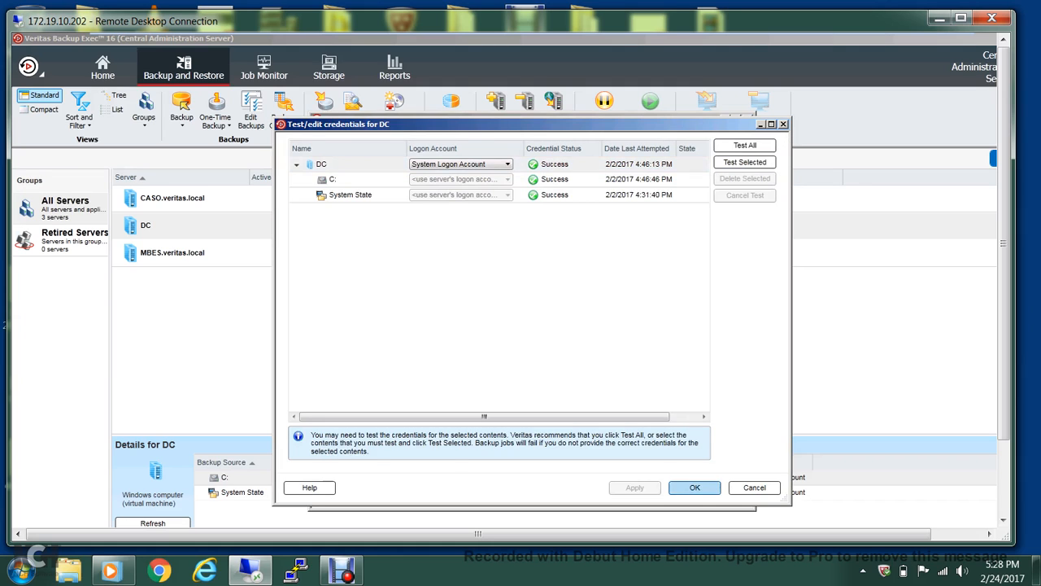
left_click(483, 448)
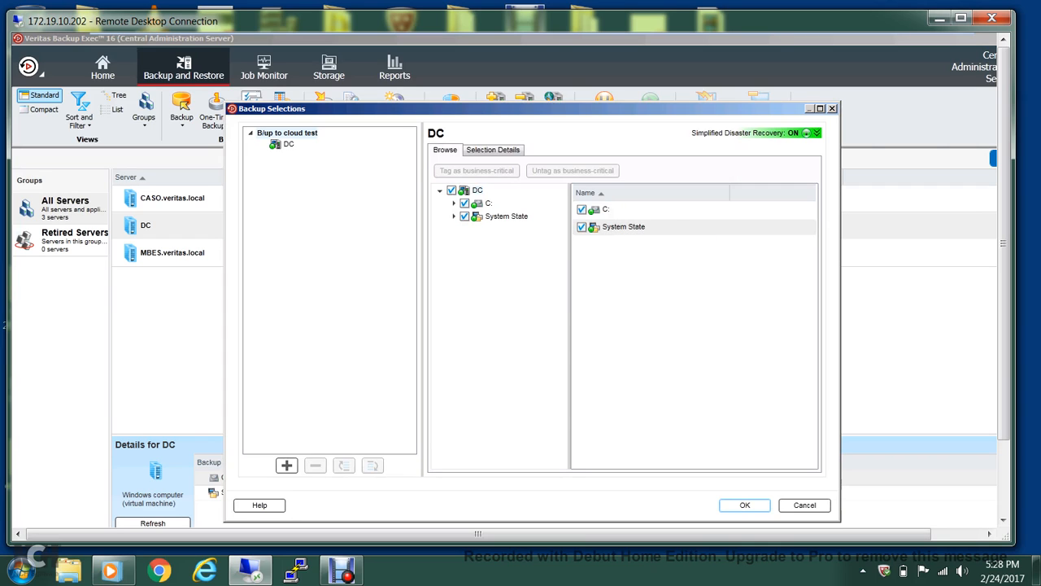
Uncheck System State and the whole C: drive, leaving only the CLOUD Backup folder selected.
left_click(454, 203)
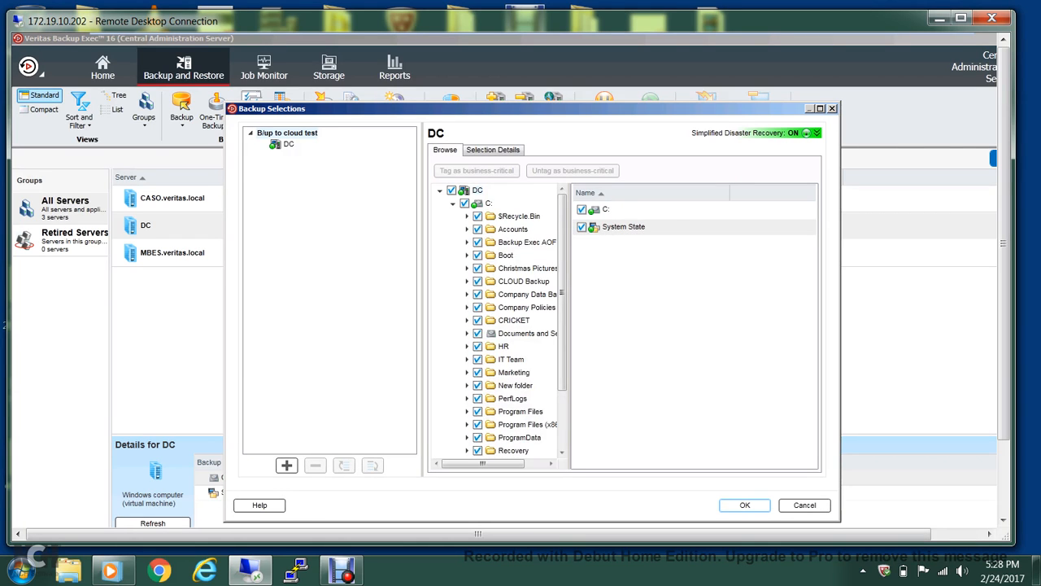
left_click_drag(562, 292, 563, 349)
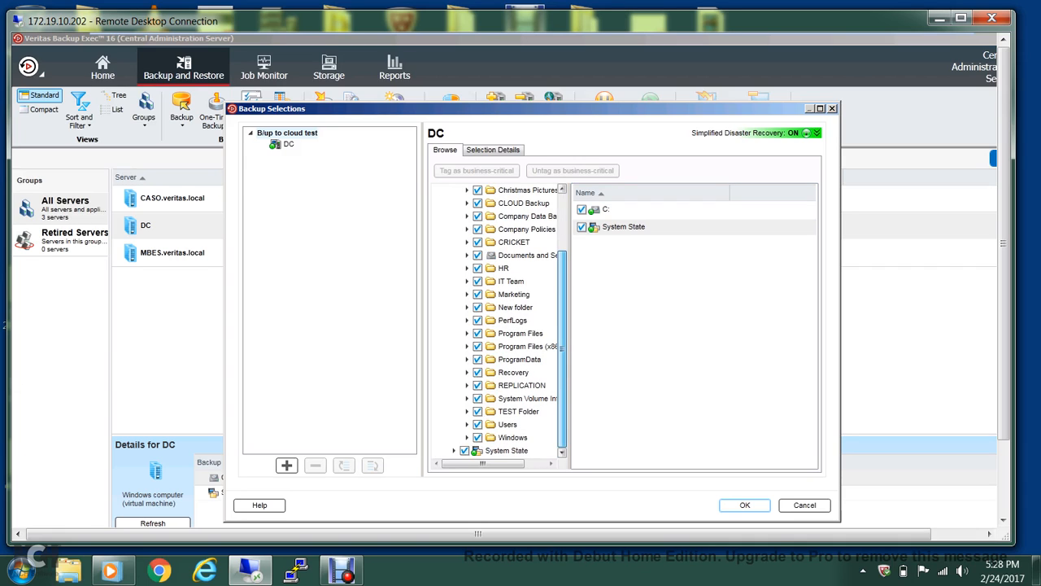
left_click(464, 450)
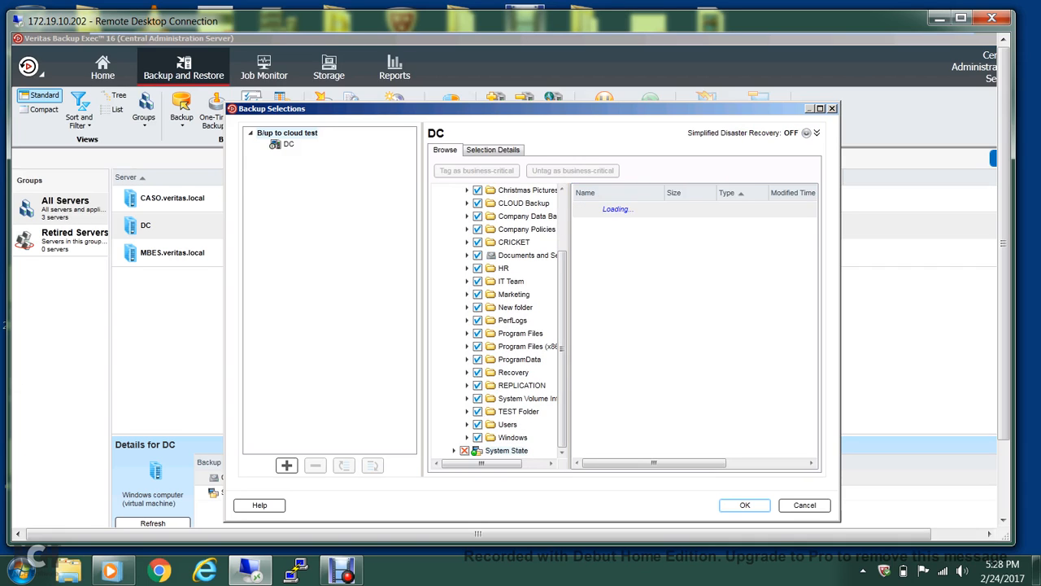
left_click_drag(562, 350, 562, 293)
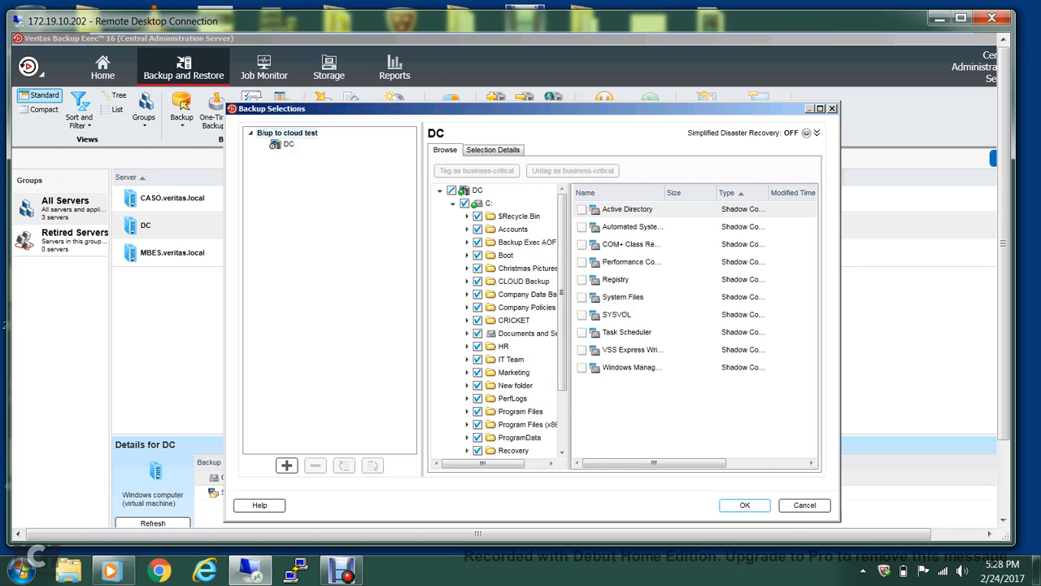
left_click(465, 203)
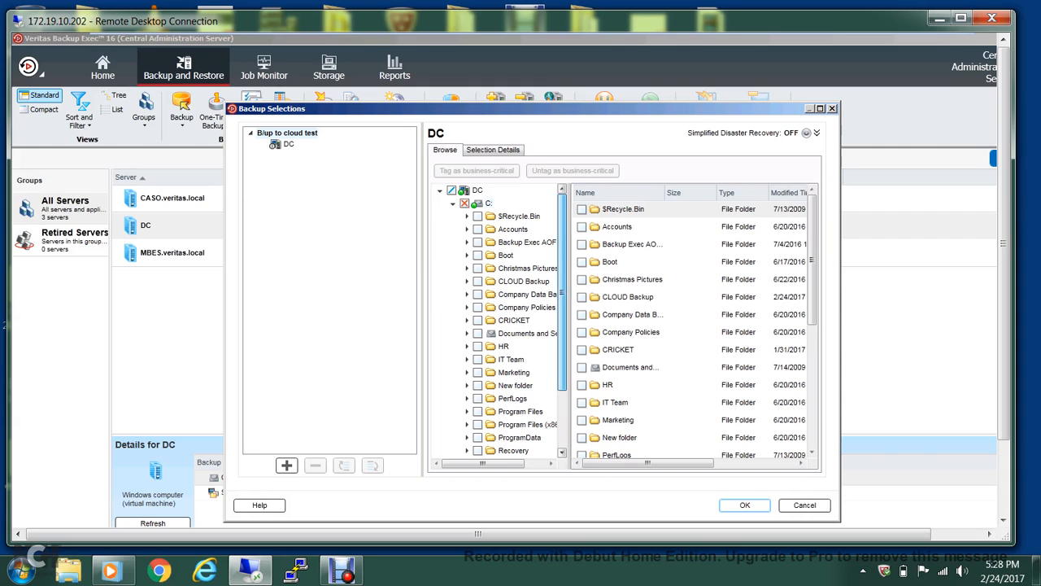
scroll(501, 320, "down", 1)
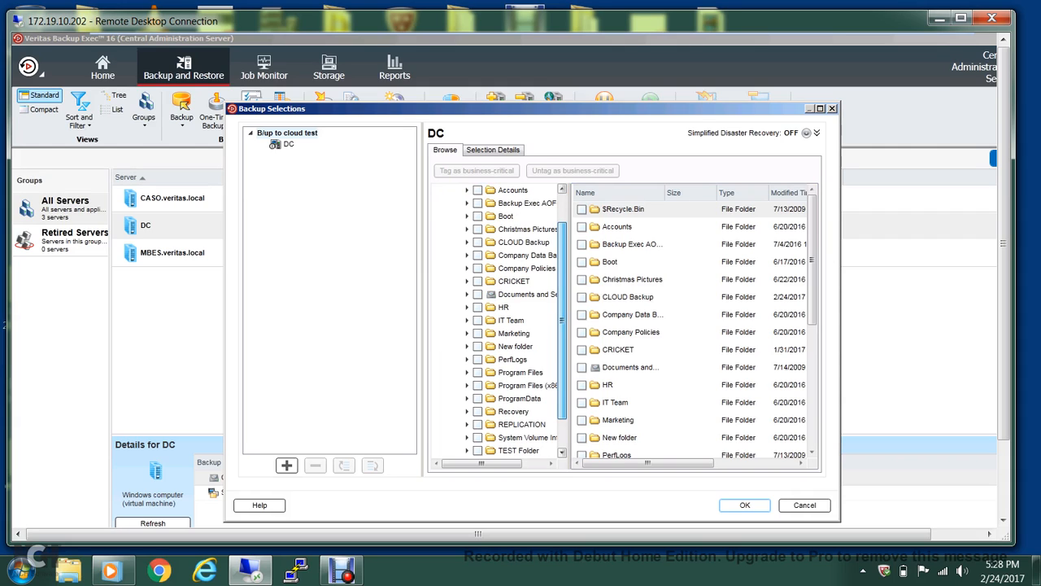
left_click(478, 243)
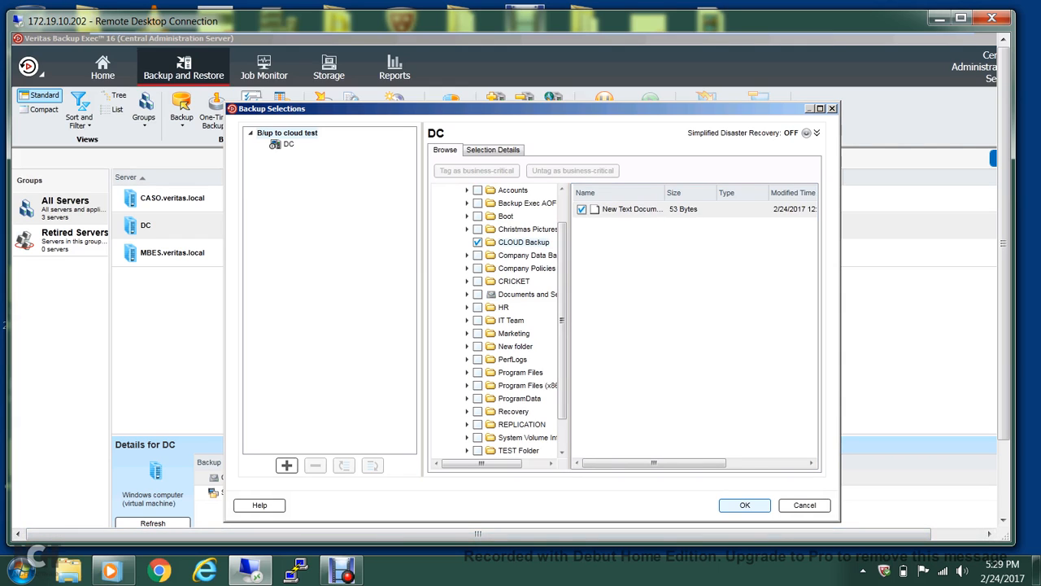
left_click(745, 506)
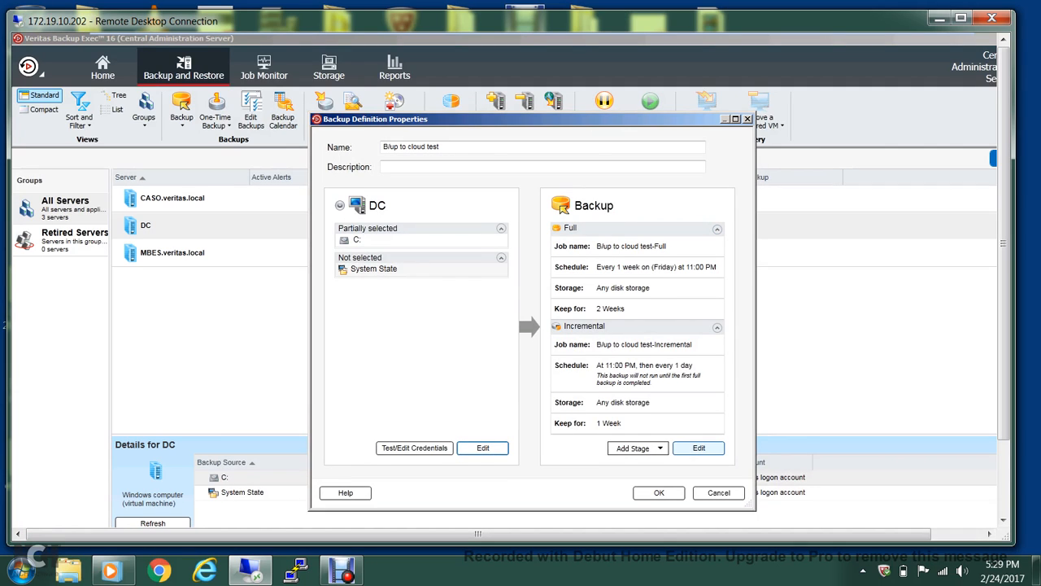
Remove the Incremental job, rename the Full template 'B/up to cloud test', and schedule it to run now once.
left_click(698, 449)
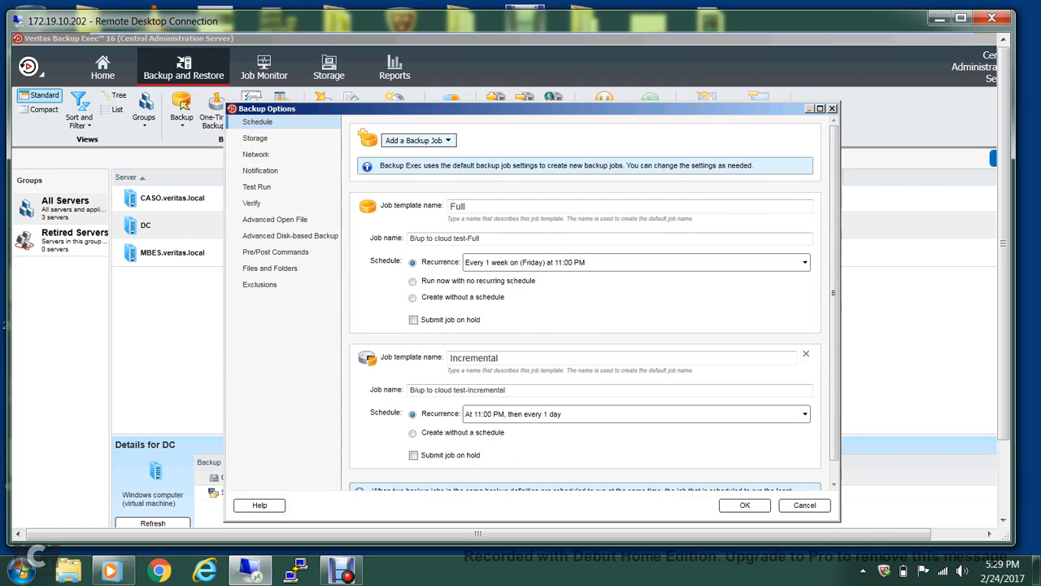
left_click(807, 354)
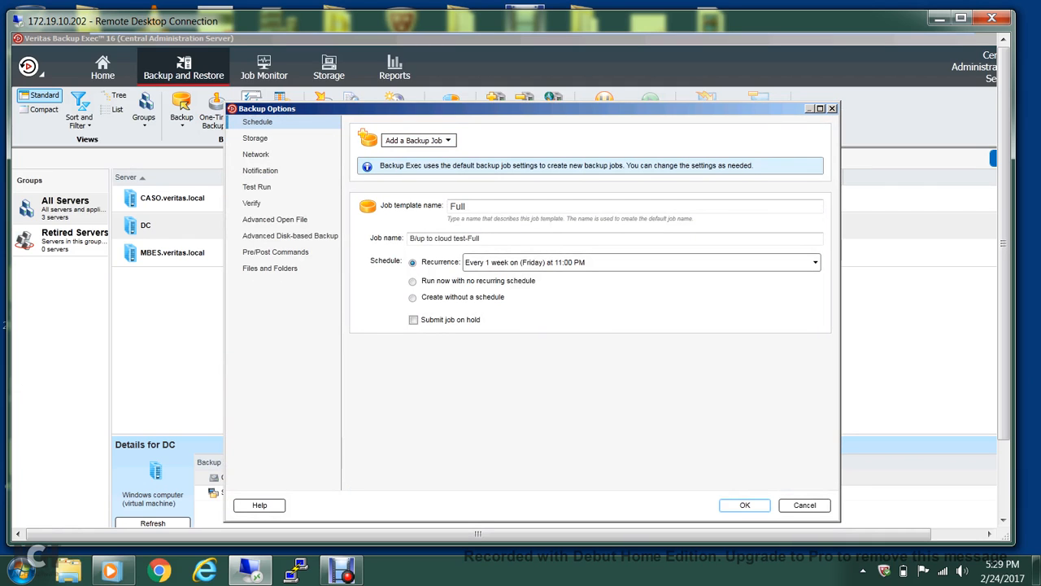
left_click(466, 206)
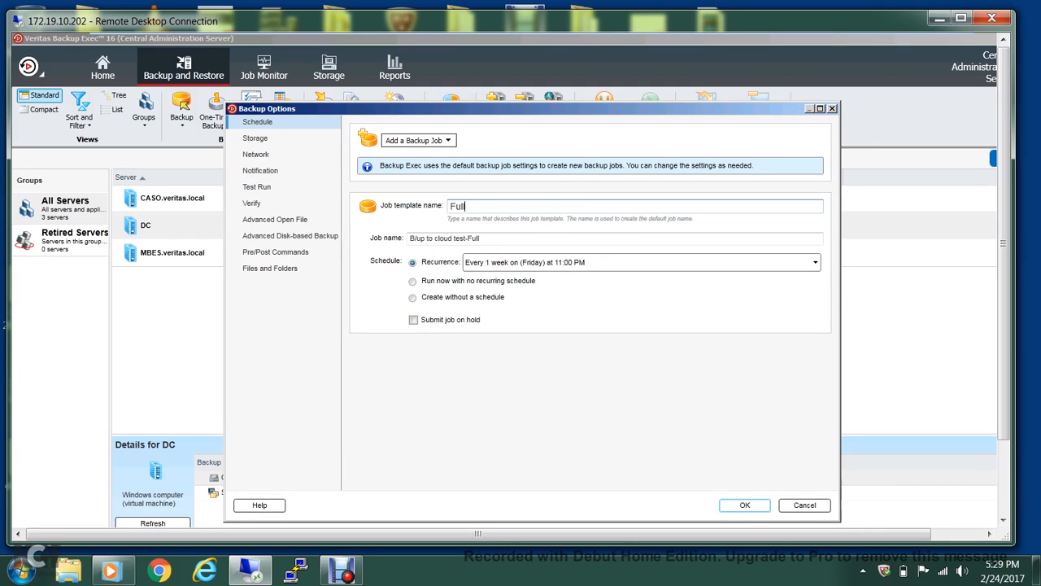
key("BackSpace")
key("BackSpace")
key("BackSpace")
key("BackSpace")
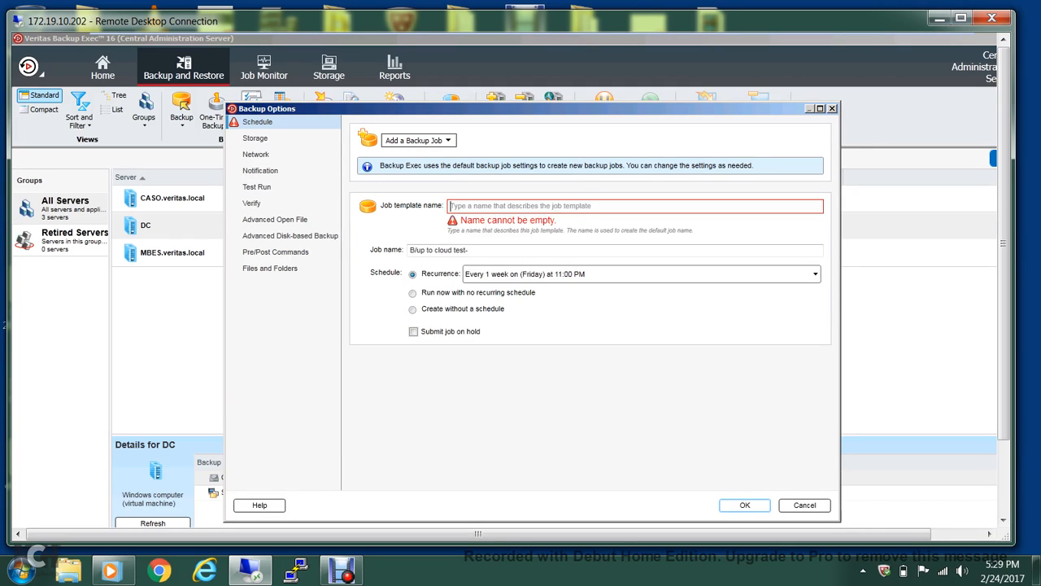
type("B")
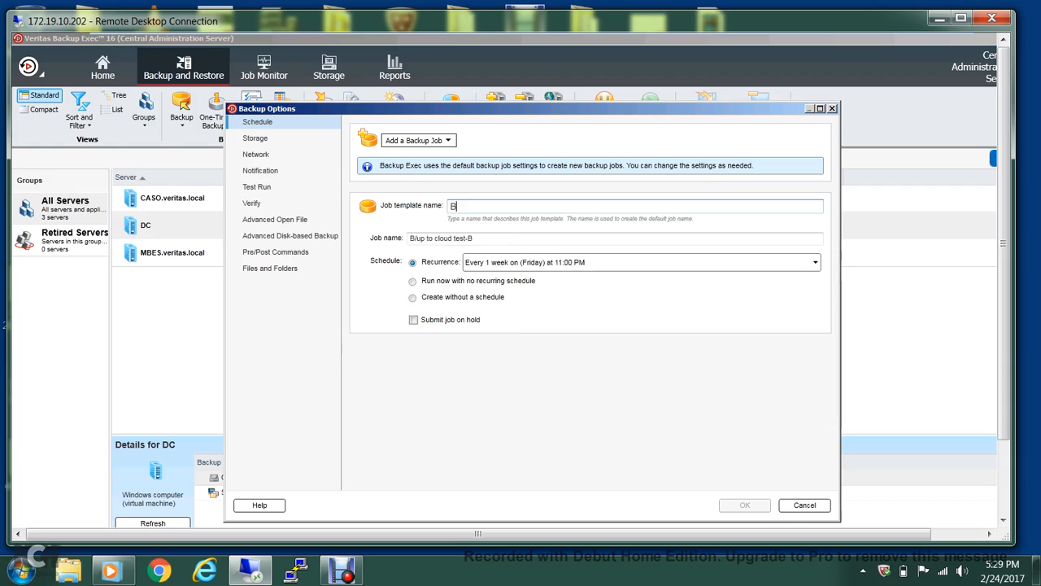
type("/up ")
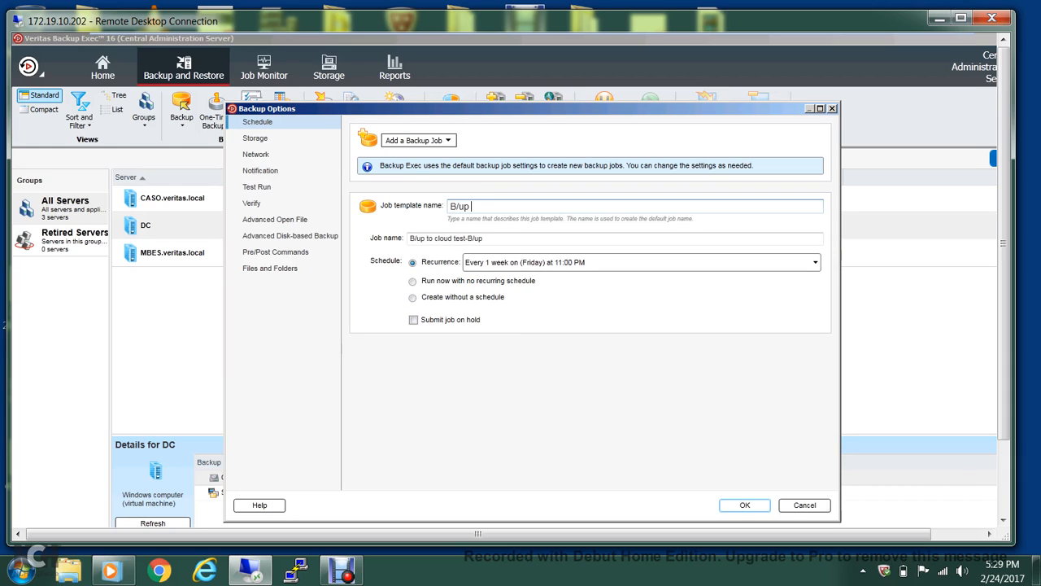
type("to cloud test")
left_click(413, 280)
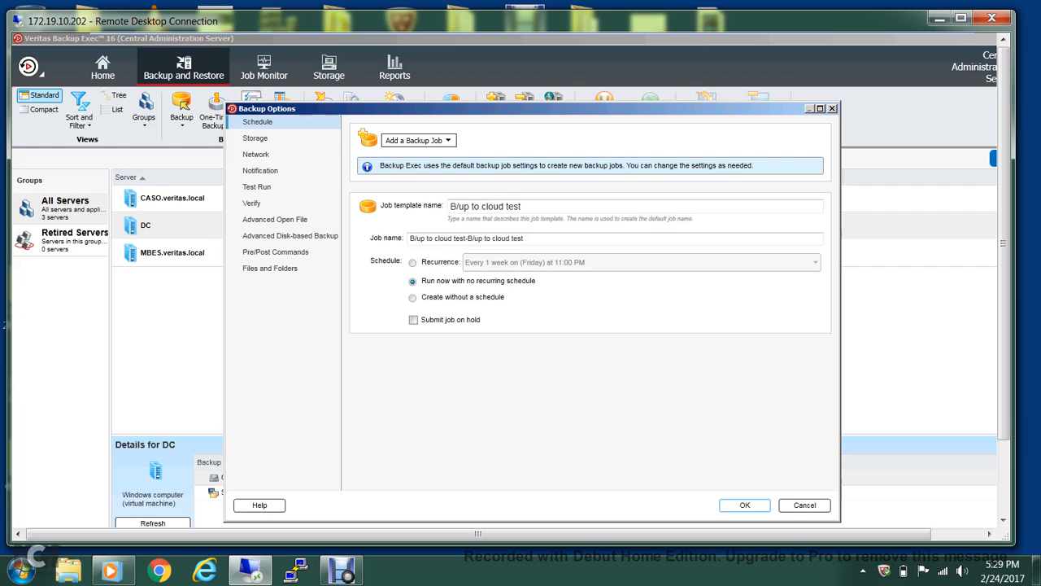
left_click(255, 138)
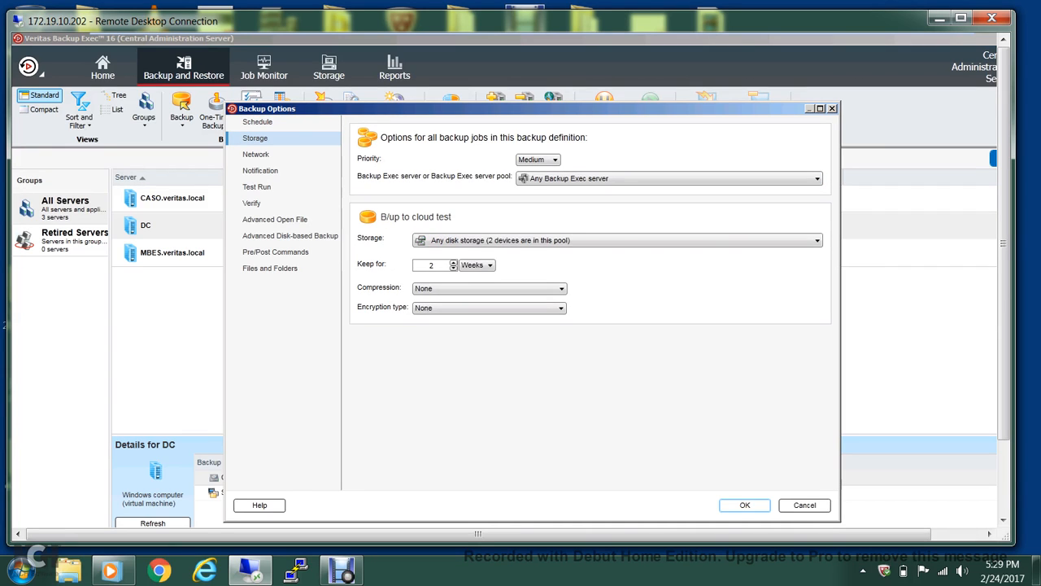
Send the backup to azurestorage via CASO, keeping compression and encryption at None.
left_click(669, 178)
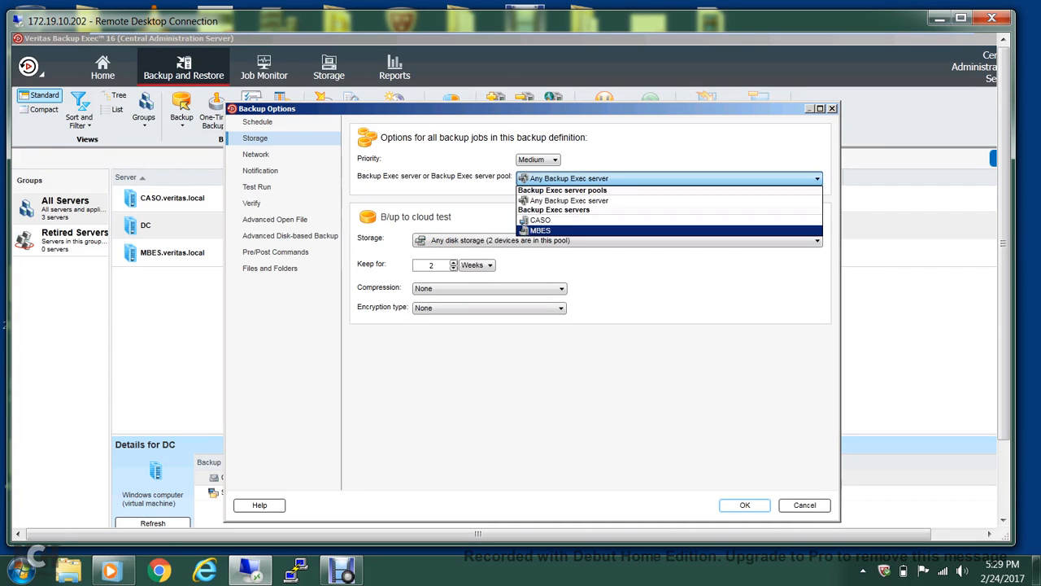
left_click(540, 219)
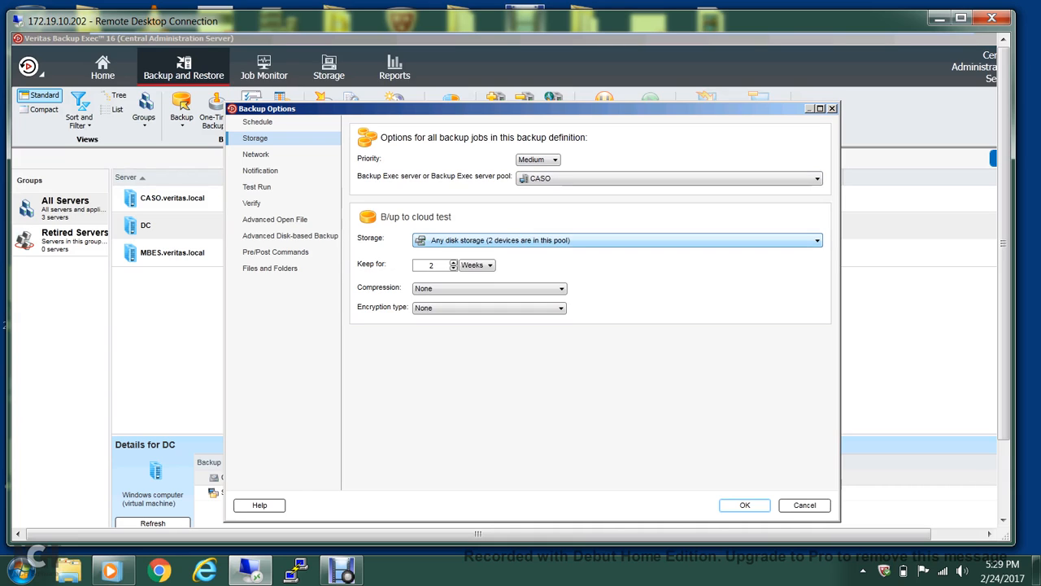
left_click(616, 241)
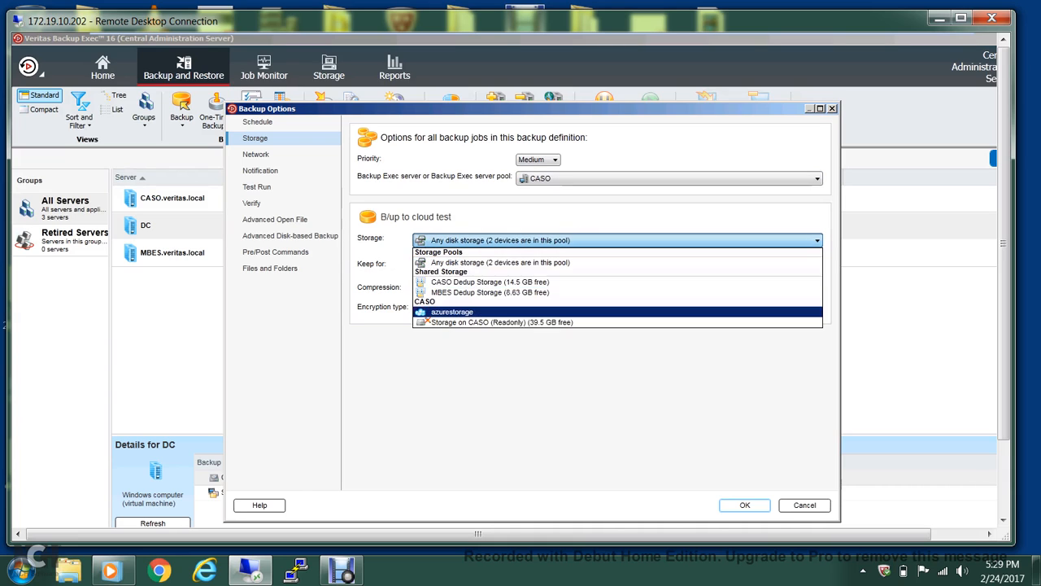
left_click(453, 311)
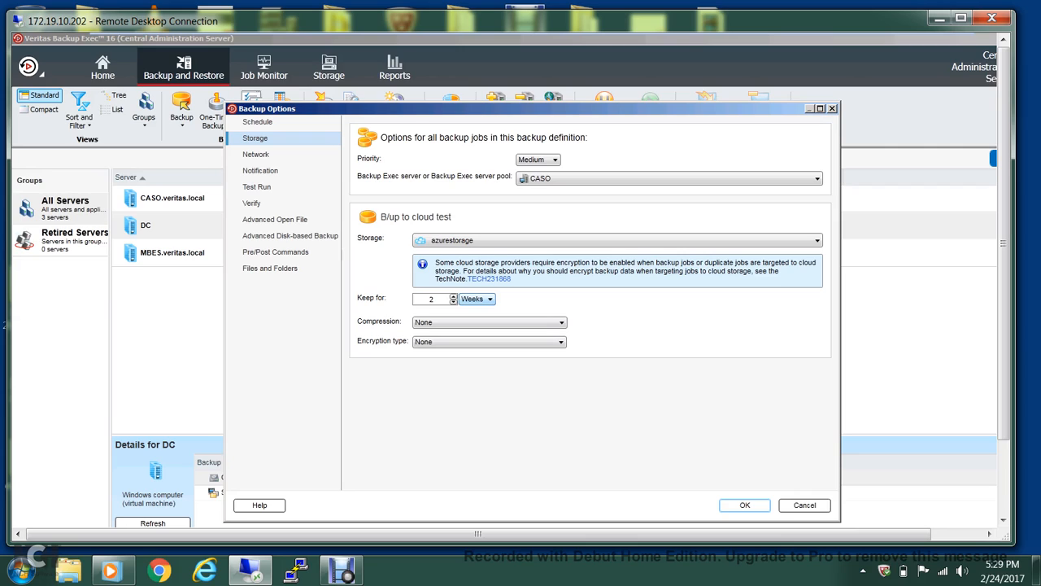
left_click(561, 323)
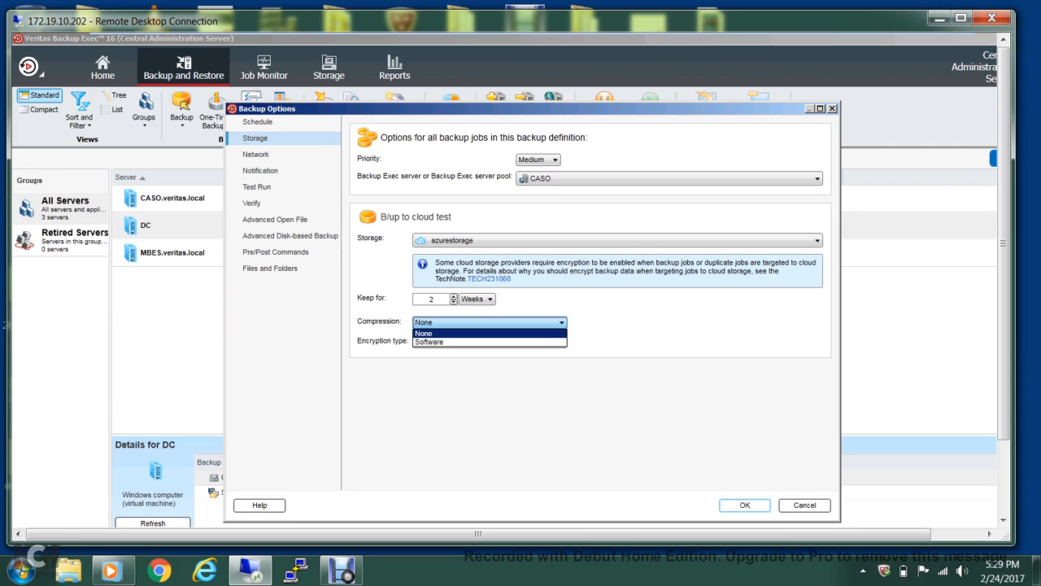
left_click(561, 323)
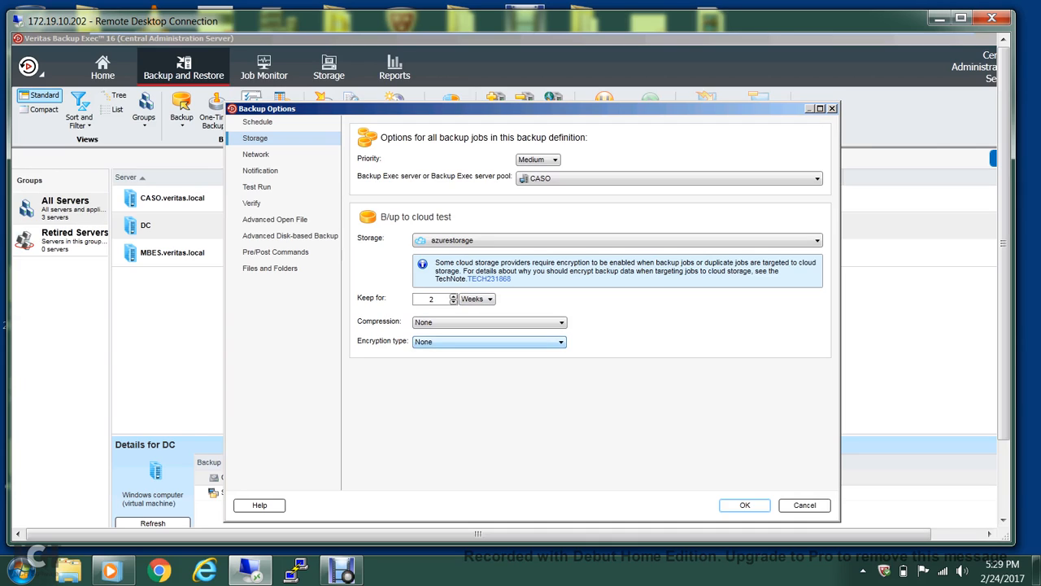
left_click(561, 342)
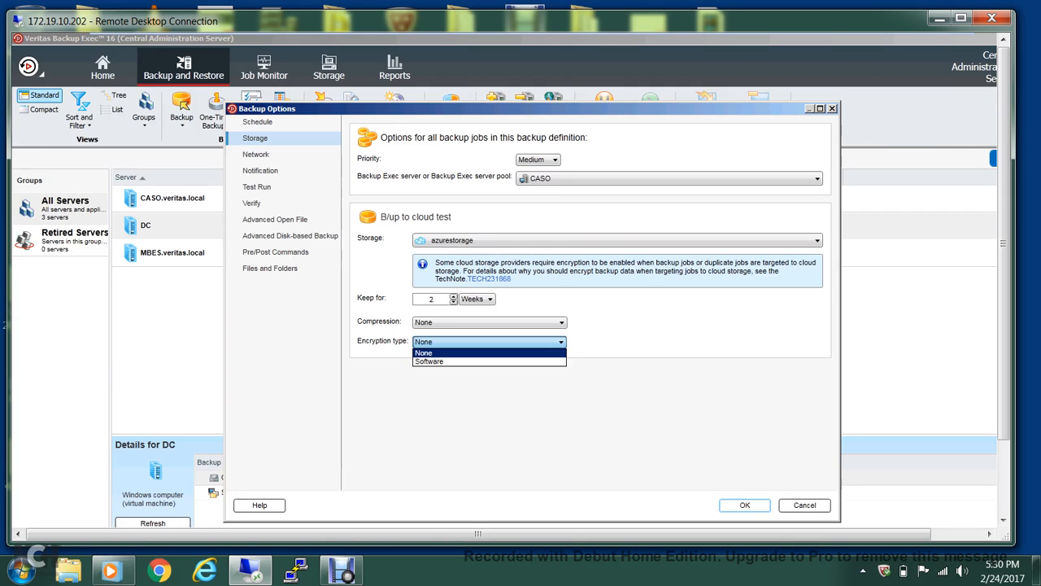
key("Escape")
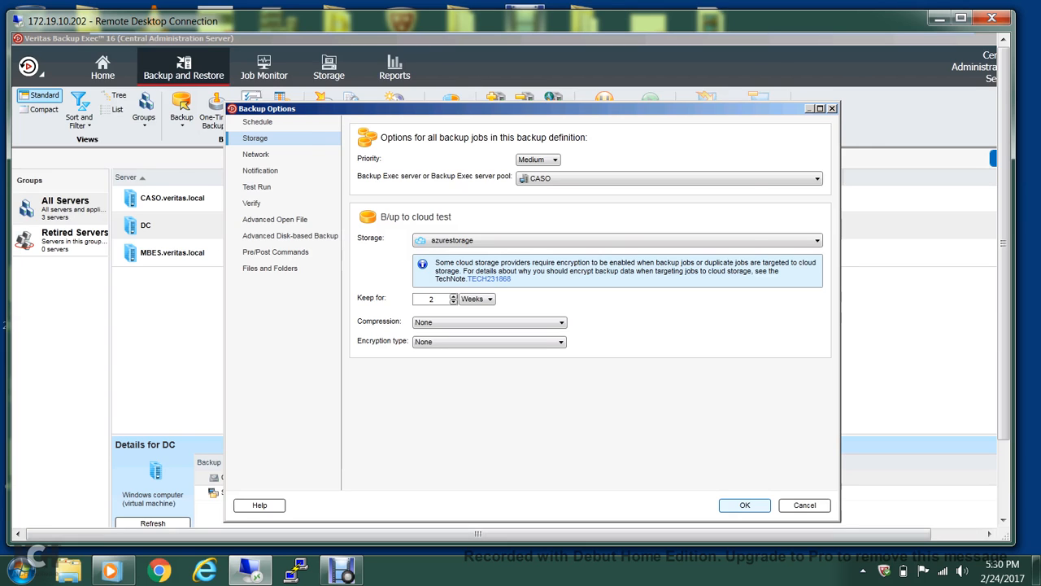
key("Return")
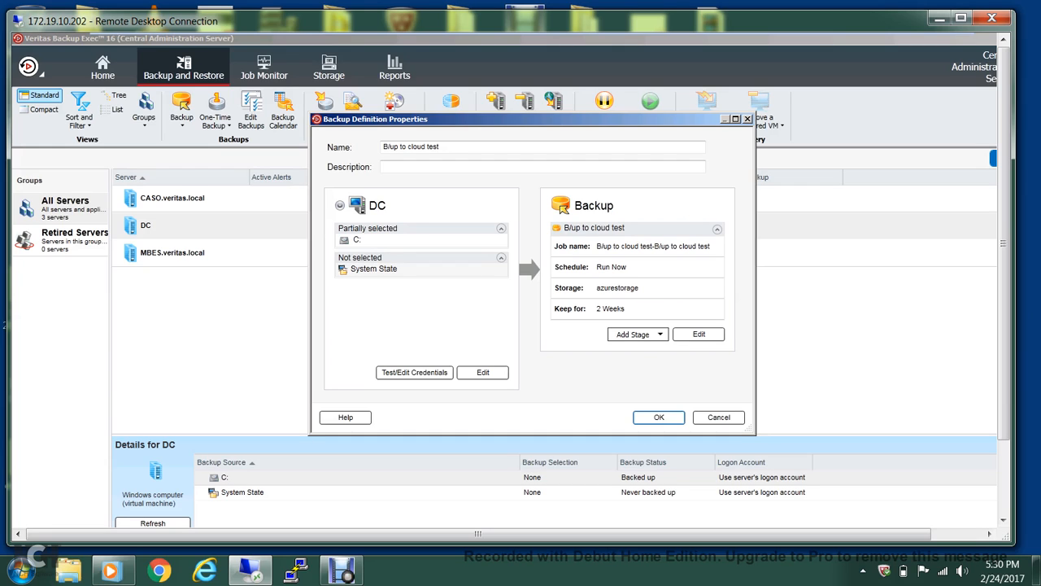
Save the definition to start the backup, then view the queued job in Job Monitor.
key("Return")
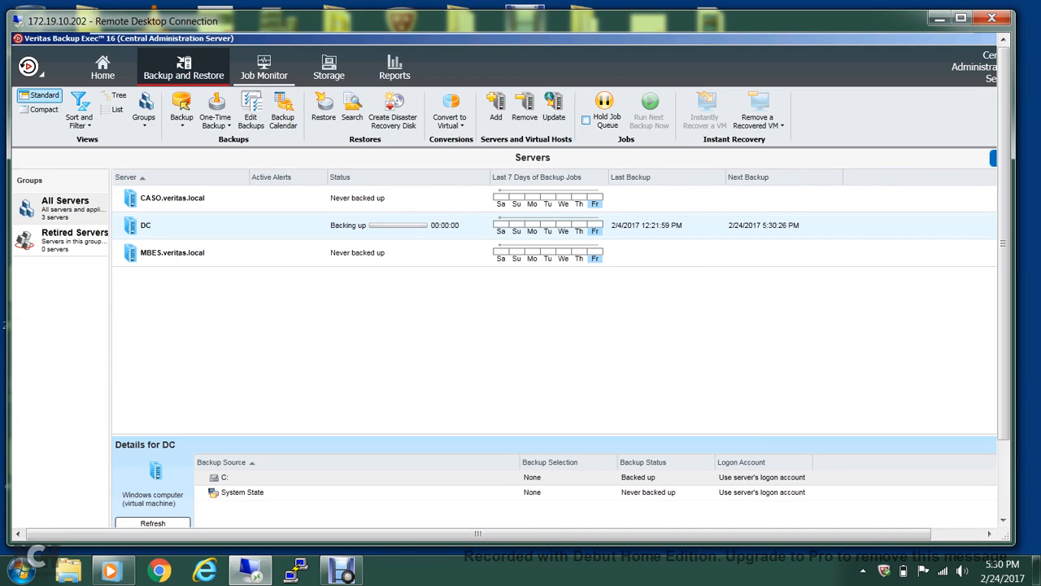
left_click(265, 68)
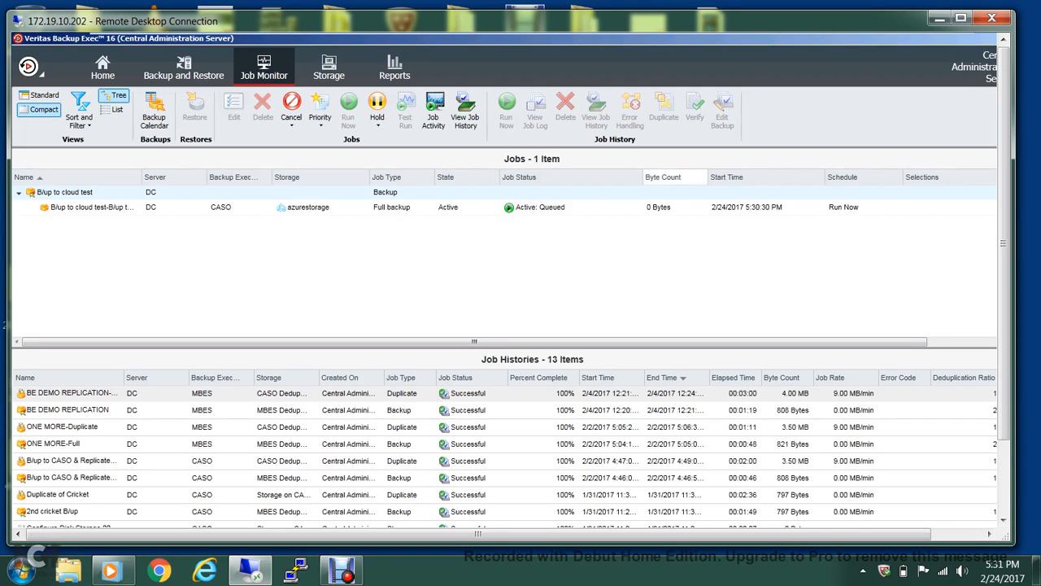
Toggle between Job Monitor and the servers list to watch DC's backup still running.
left_click(184, 69)
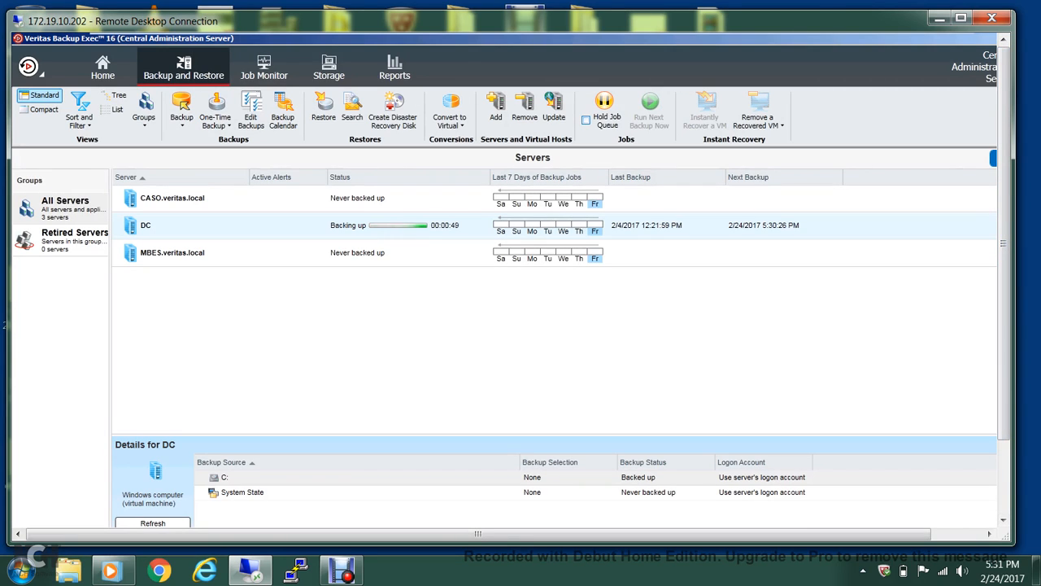
mouse_move(655, 35)
left_click(264, 67)
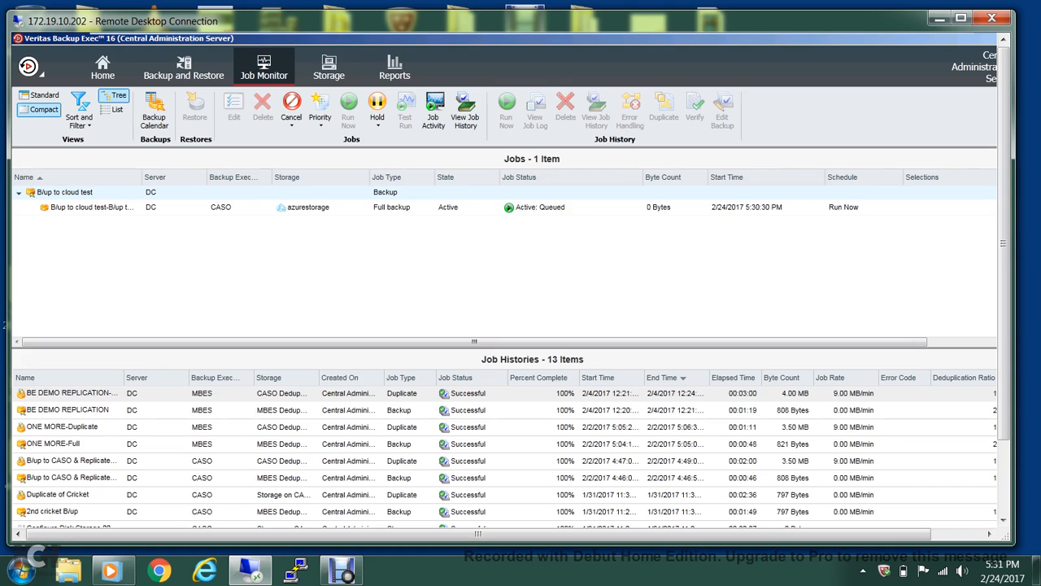
left_click(183, 68)
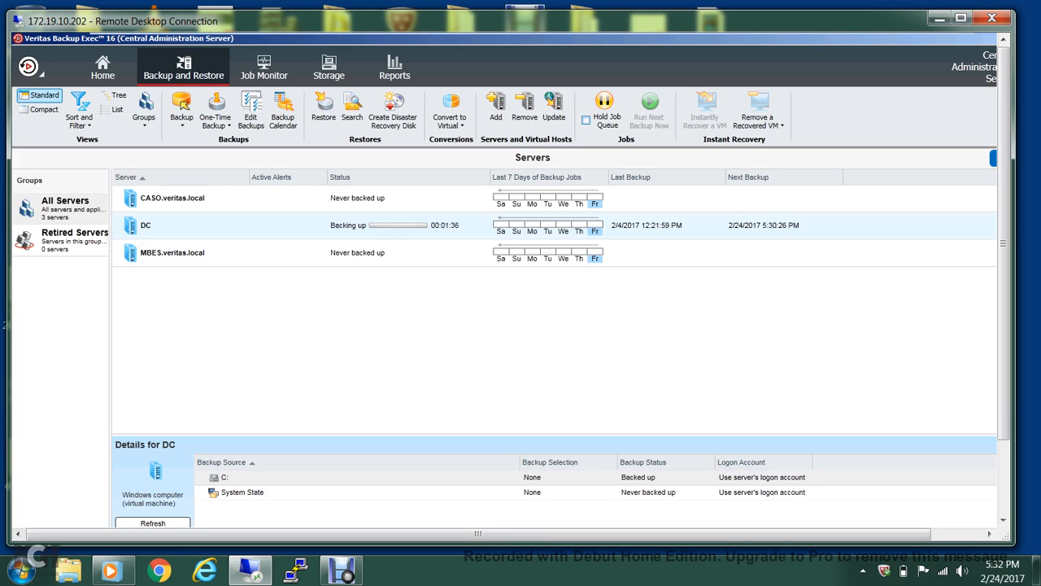
Bring Debut Video Capture to the front and open its File menu.
left_click(341, 569)
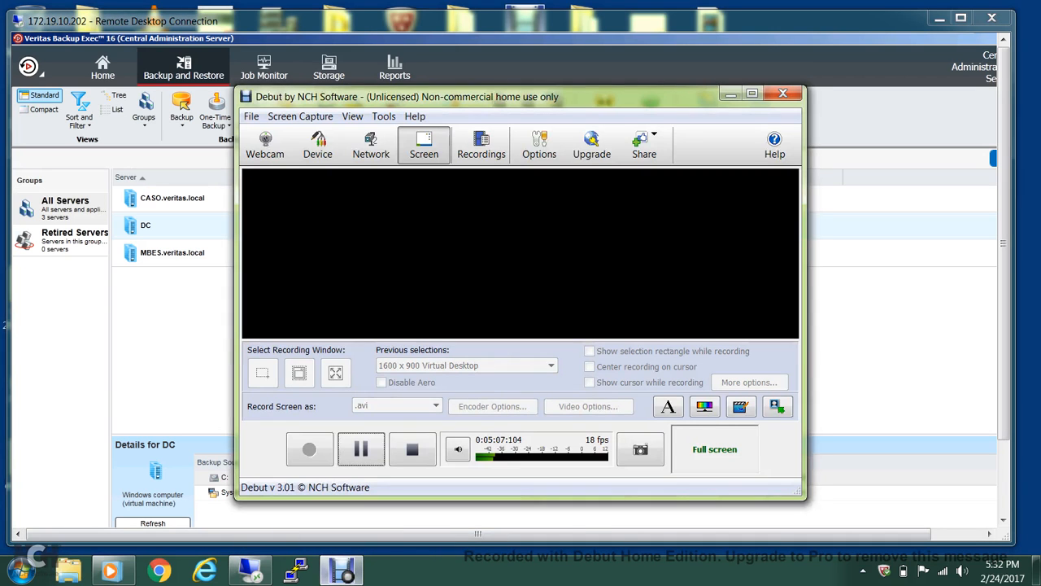
left_click(252, 116)
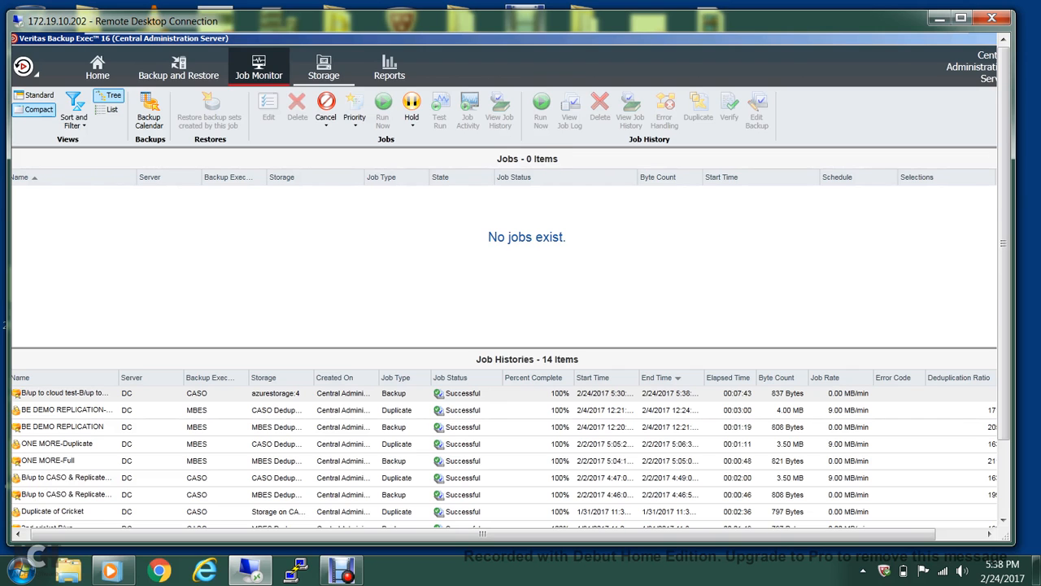
Show azurestorage's backup sets on the Storage tab, then open Debut's File menu.
left_click(324, 66)
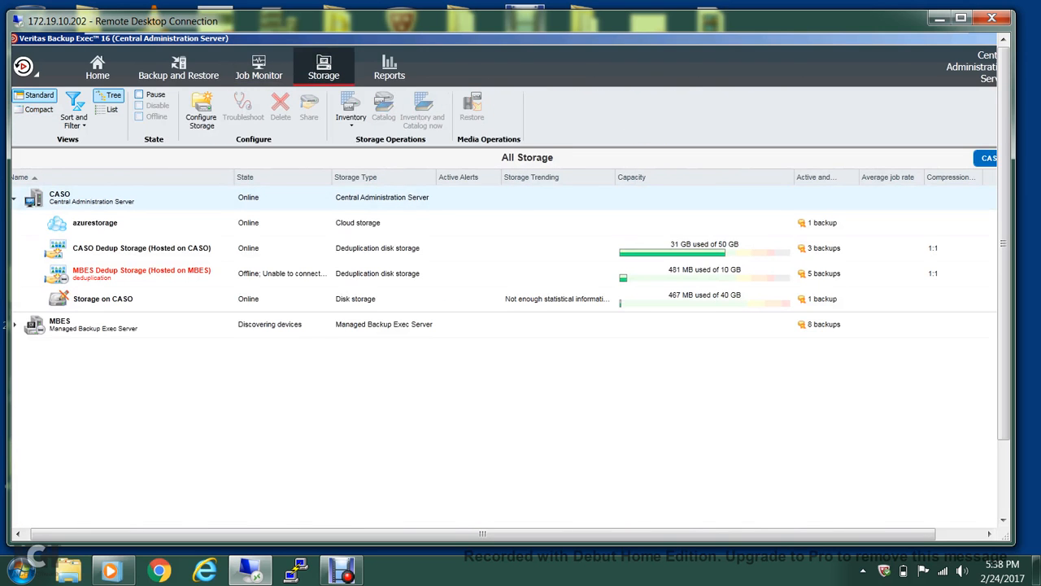
left_click(95, 223)
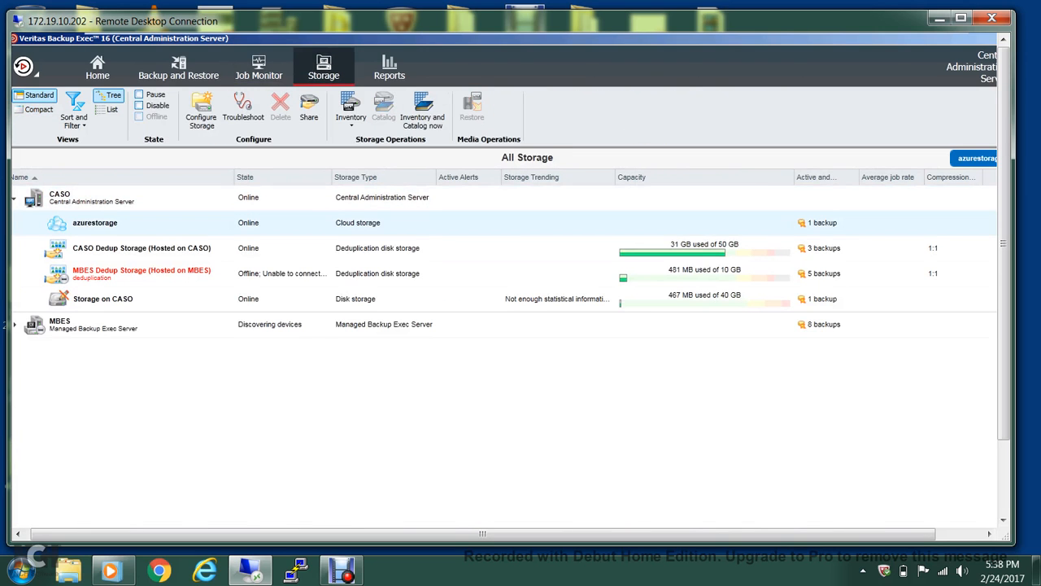
double_click(96, 223)
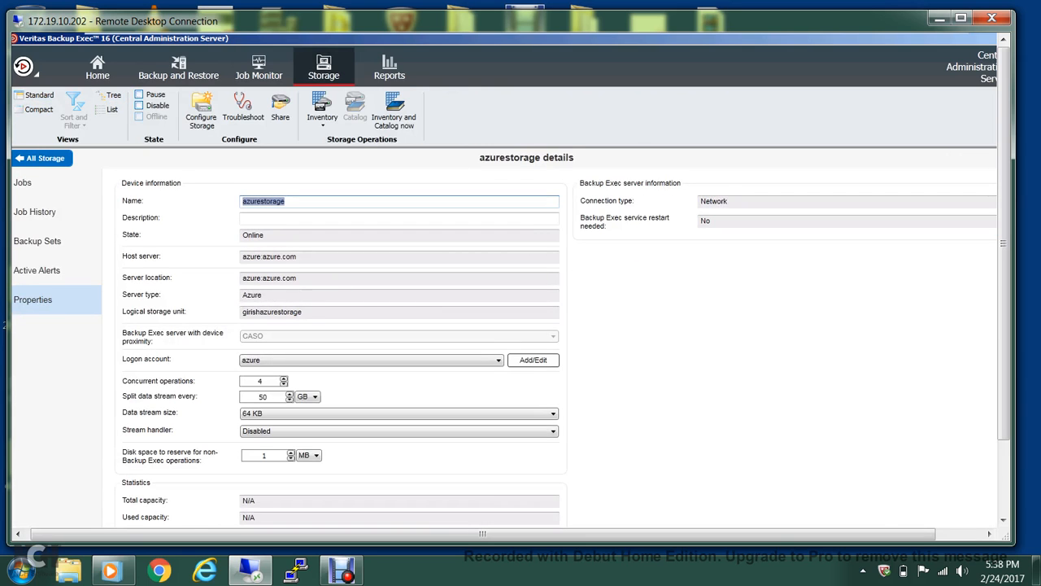
left_click(37, 242)
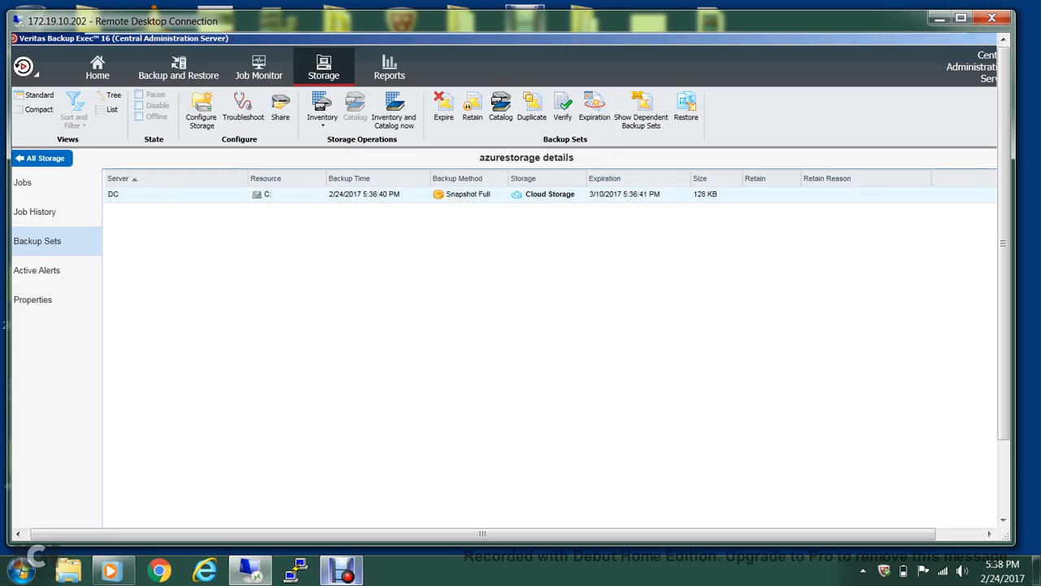
left_click(341, 569)
left_click(251, 116)
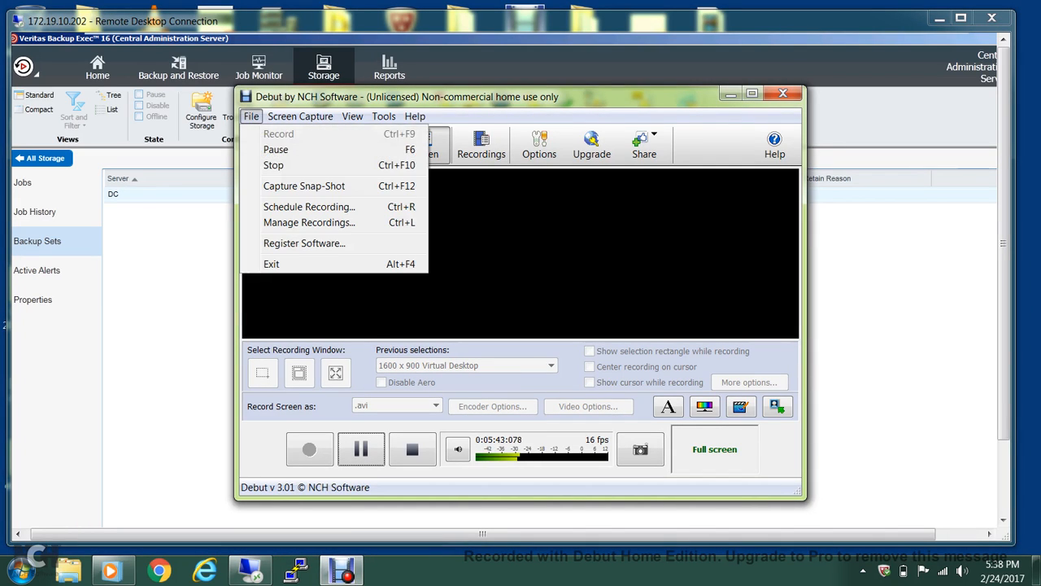